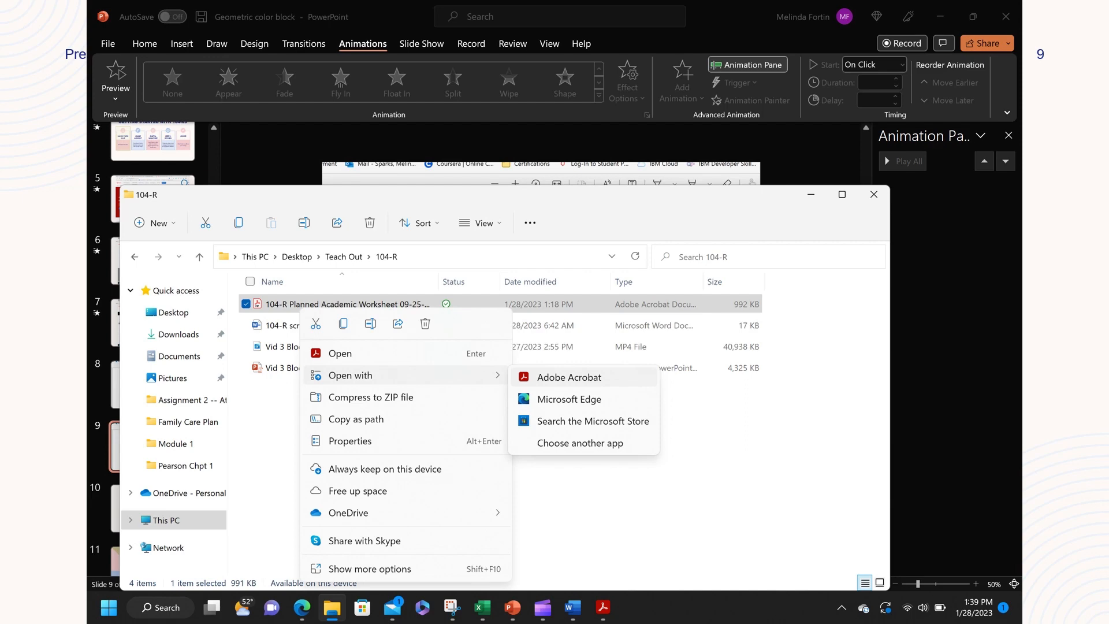
# Step: Open the 104-R Planned Academic Worksheet PDF in Acrobat Reader and advance the presentation to slide 10
pyautogui.click(569, 377)
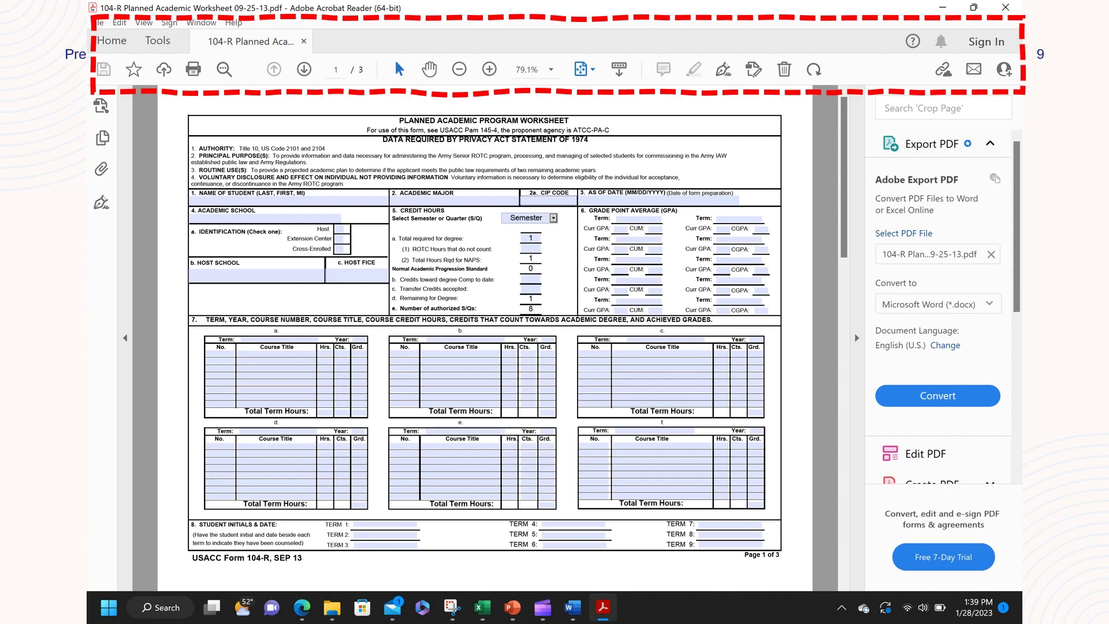
pyautogui.press('Right')
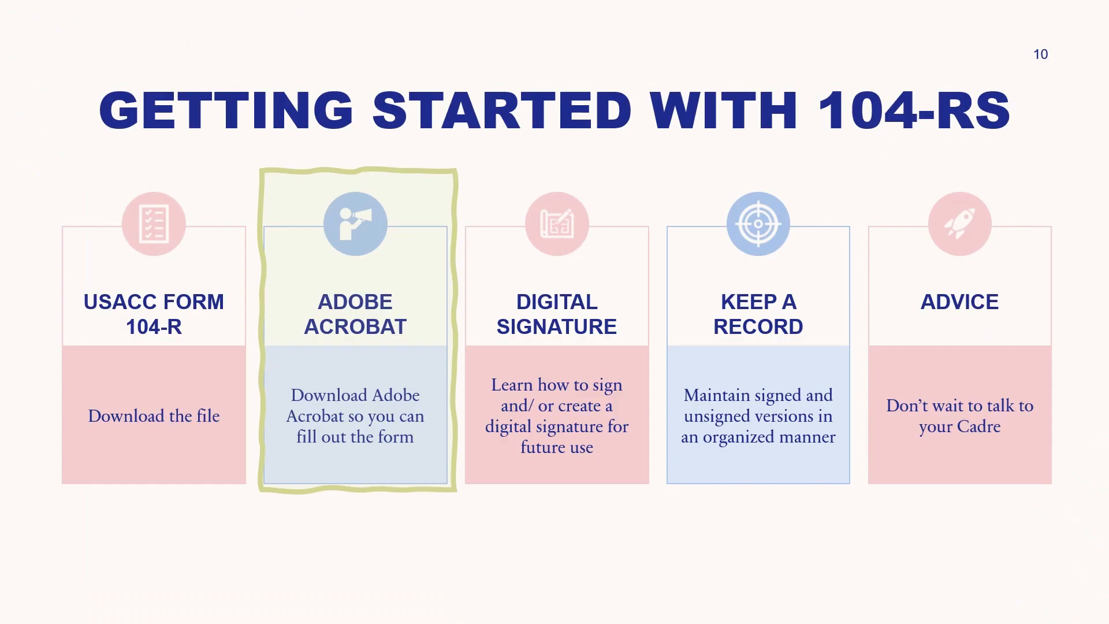
# Step: Advance slide 10's animation so the highlight moves to the Digital Signature card
pyautogui.press('Right')
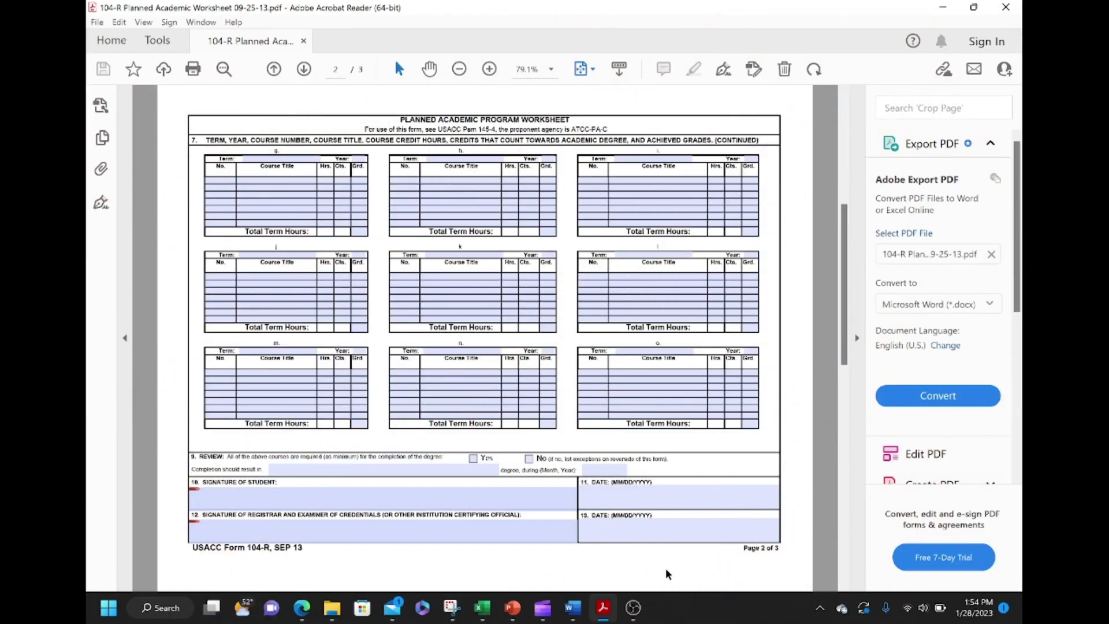
# Step: Sign the page 2 student signature field with the preselected digital ID
pyautogui.click(516, 506)
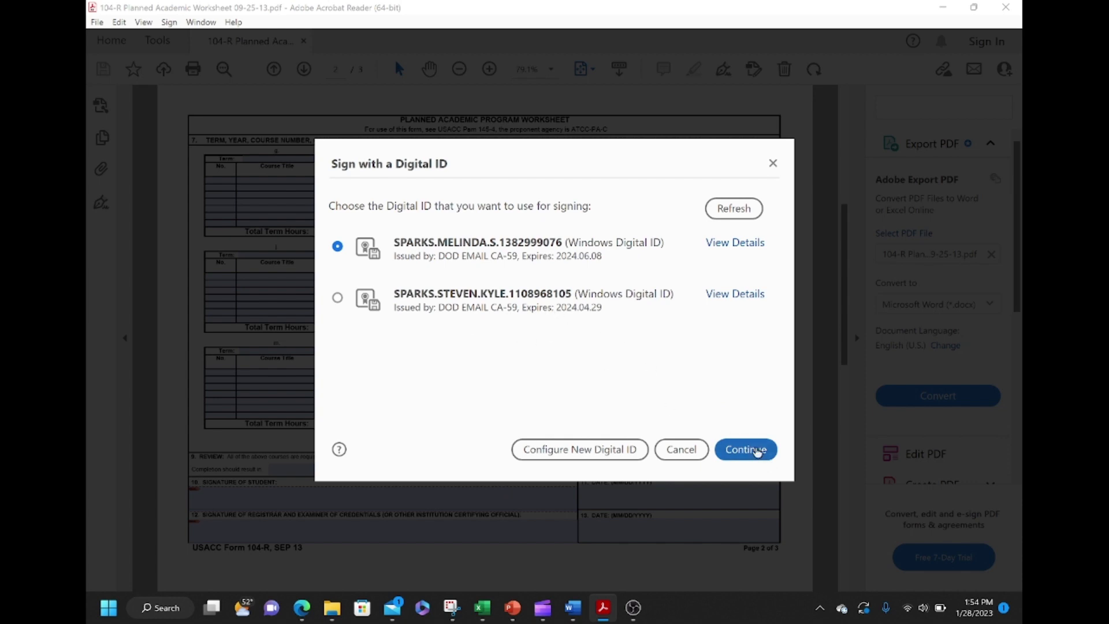
pyautogui.click(756, 452)
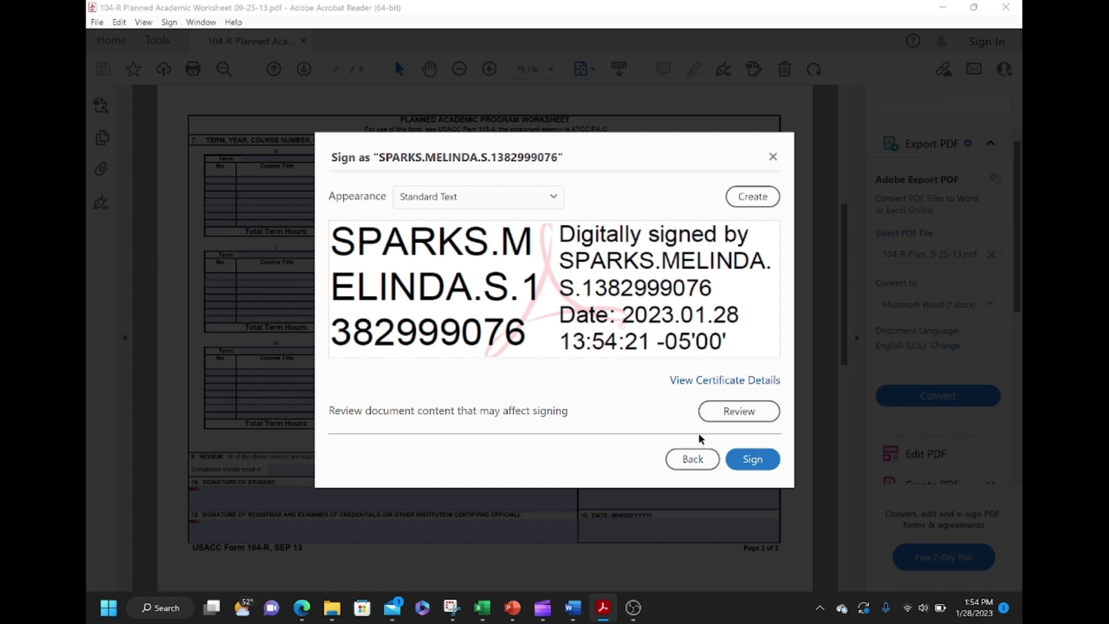
pyautogui.click(753, 462)
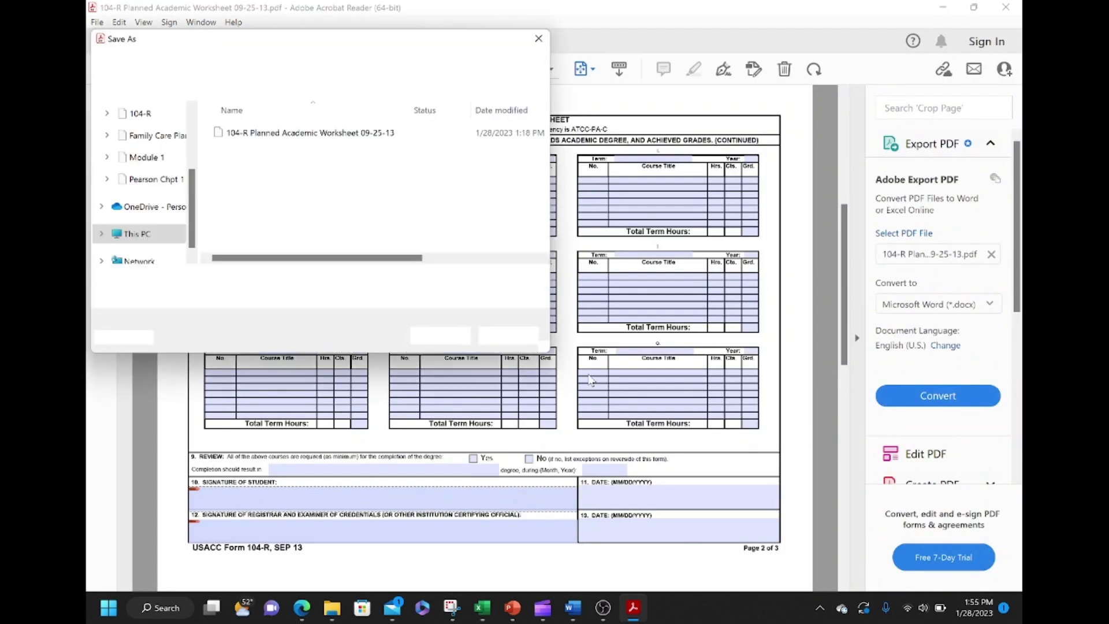
# Step: Save as '104-R Planned Academic Worksheet 09-25-13 signed' and confirm with the smart card PIN
pyautogui.click(356, 278)
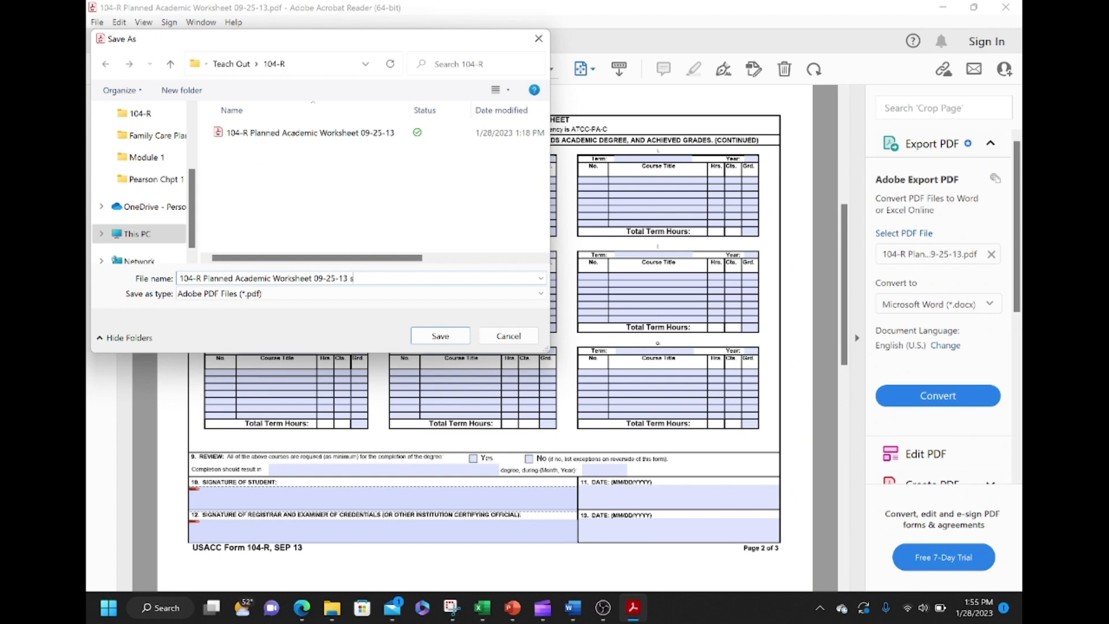
pyautogui.write('signed')
pyautogui.click(440, 336)
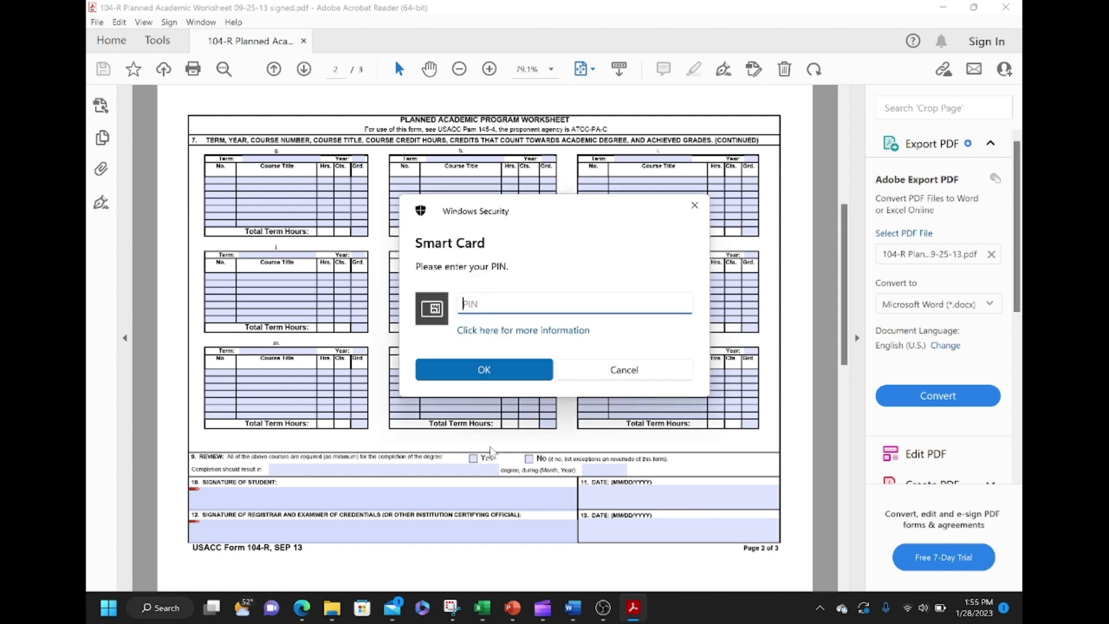
pyautogui.click(474, 373)
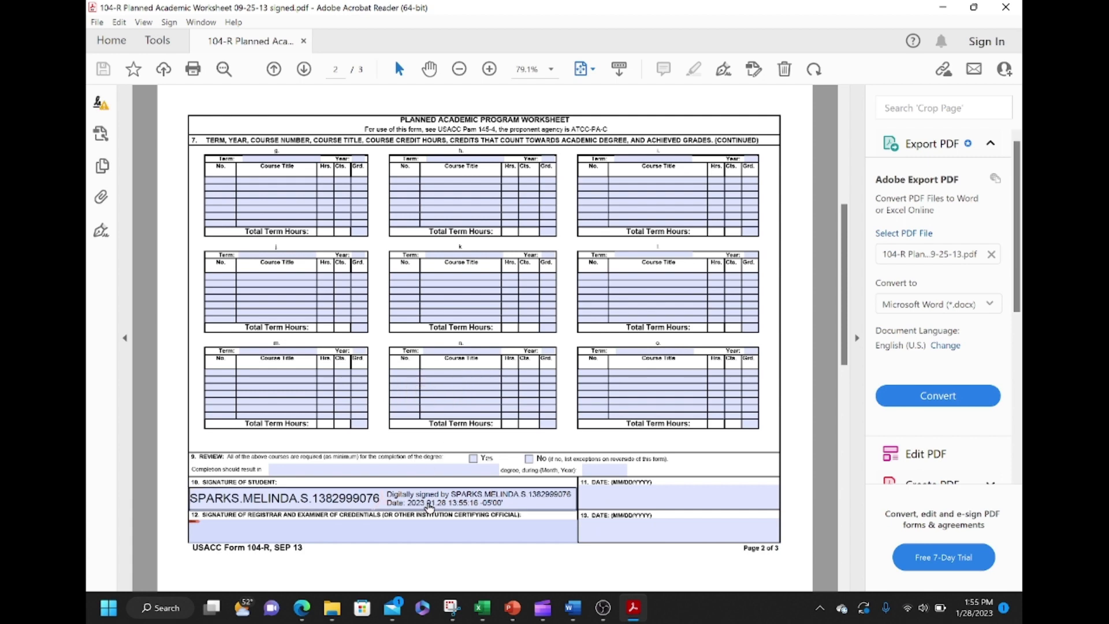
# Step: Clear the student signature and reopen the Sign with a Digital ID dialog for that field
pyautogui.rightClick(431, 506)
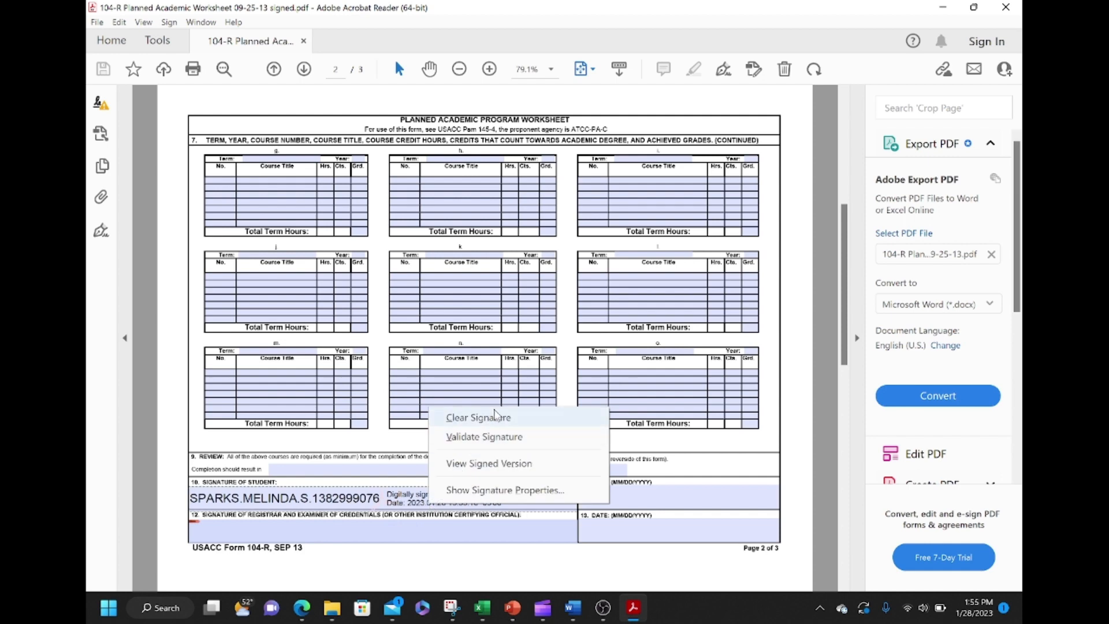
pyautogui.click(497, 418)
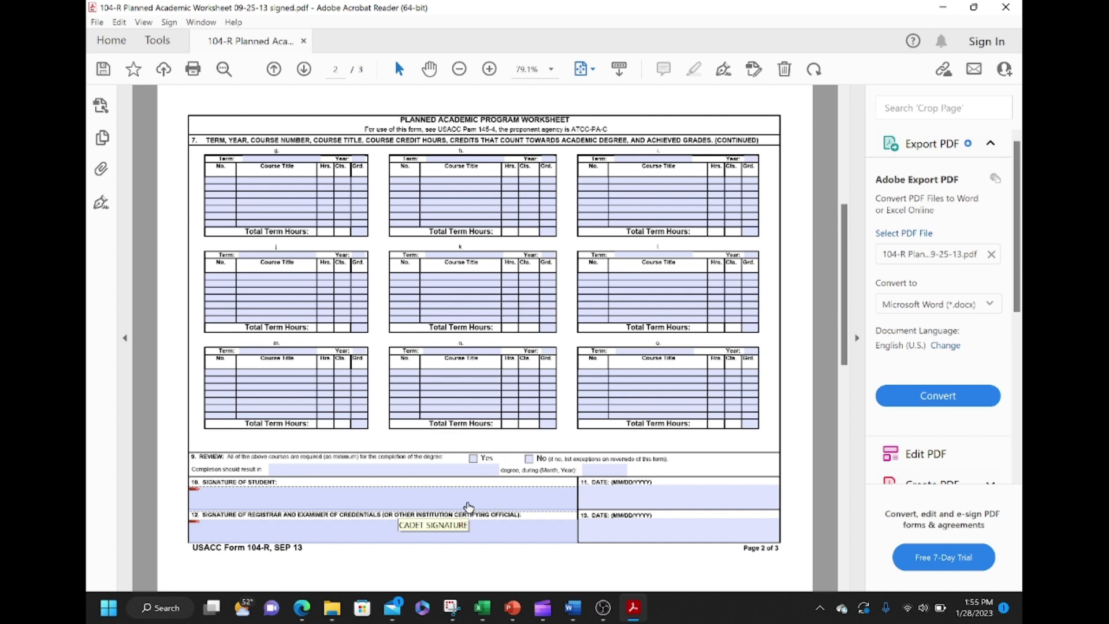
pyautogui.click(468, 508)
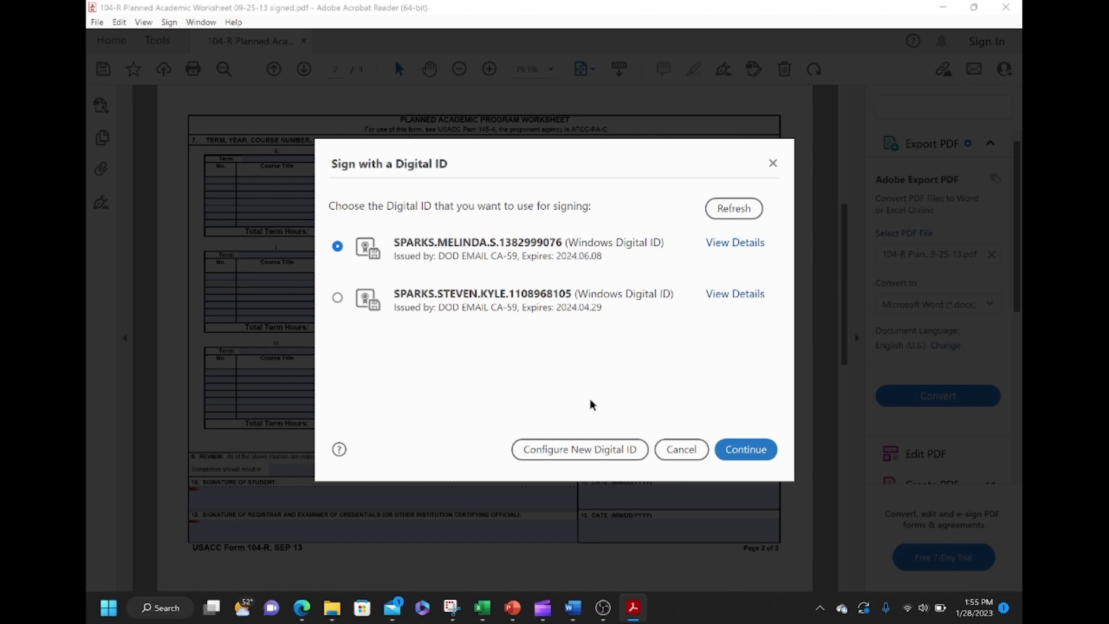
# Step: Choose to create a new self-signed digital ID stored in a file
pyautogui.click(582, 455)
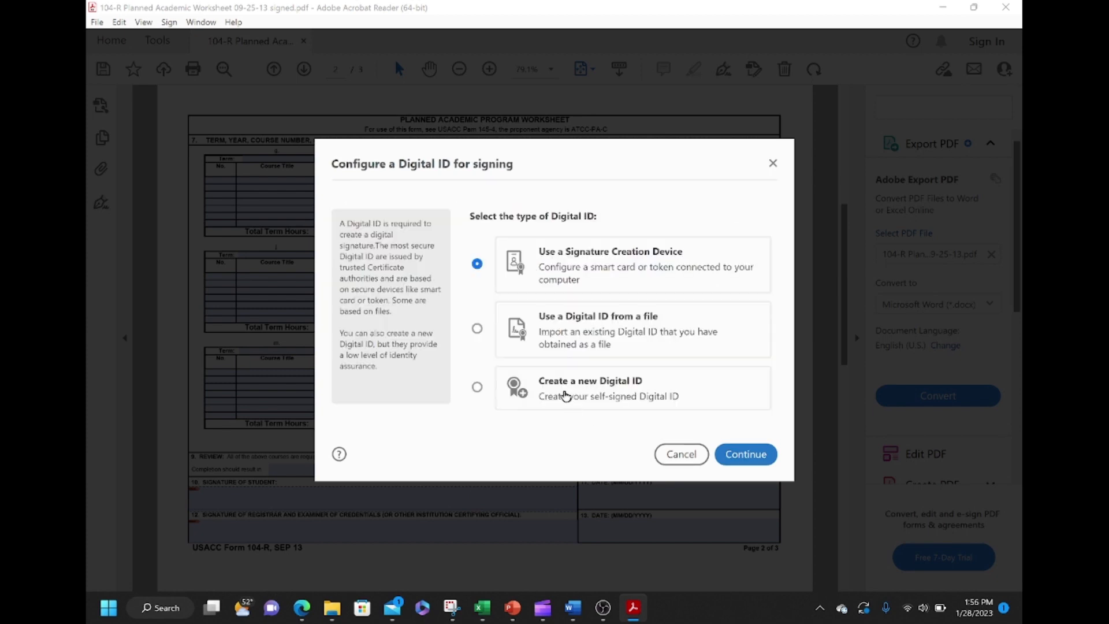
pyautogui.click(563, 391)
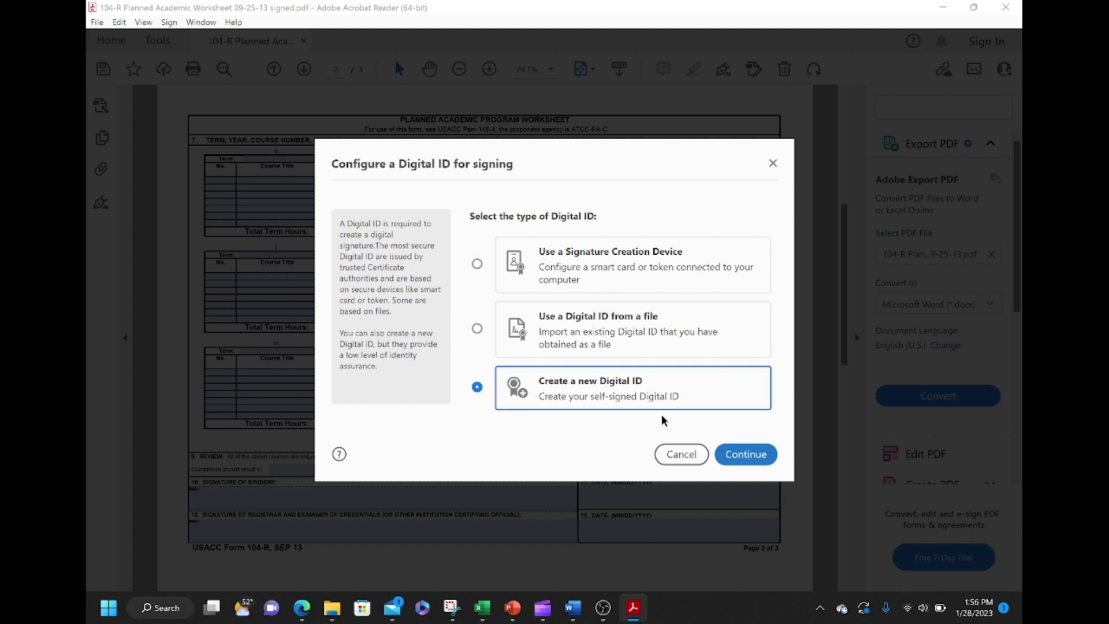
pyautogui.click(754, 465)
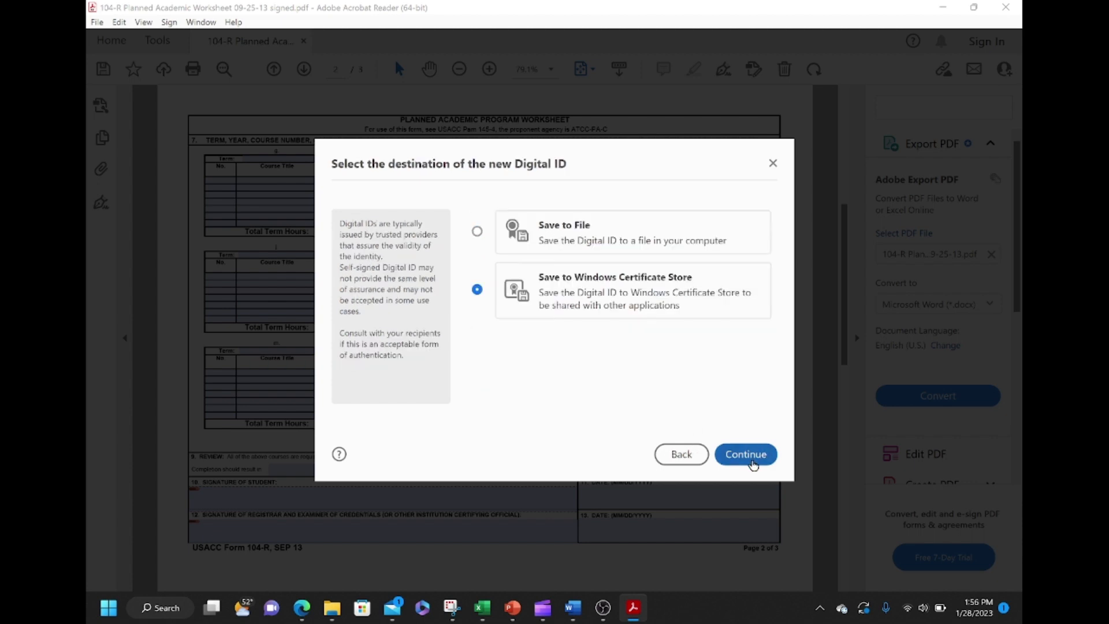
pyautogui.click(578, 233)
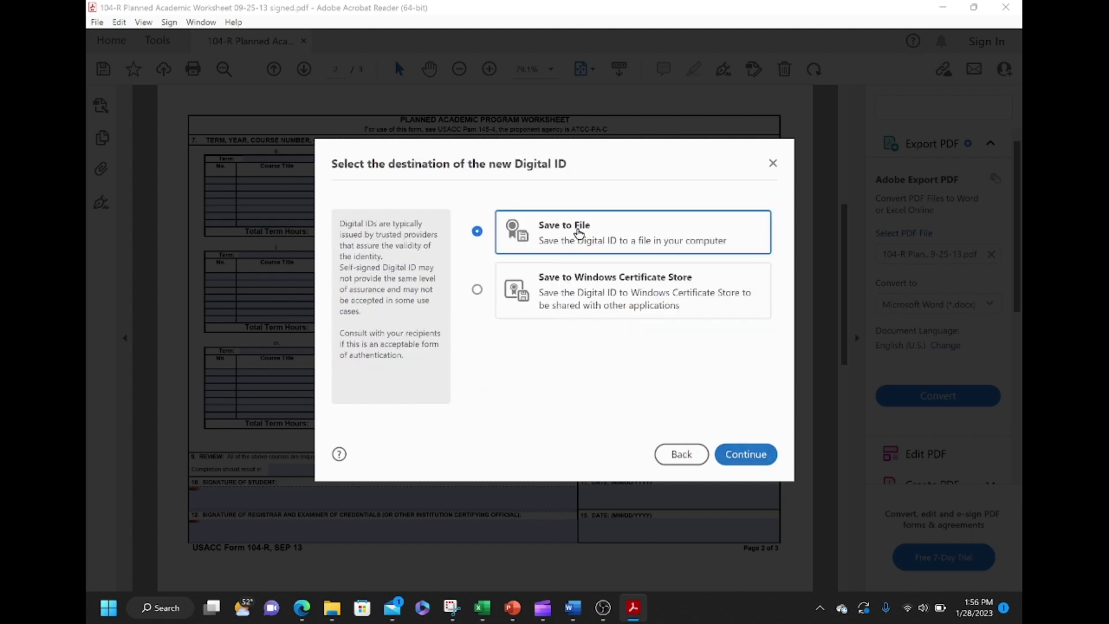
pyautogui.click(732, 459)
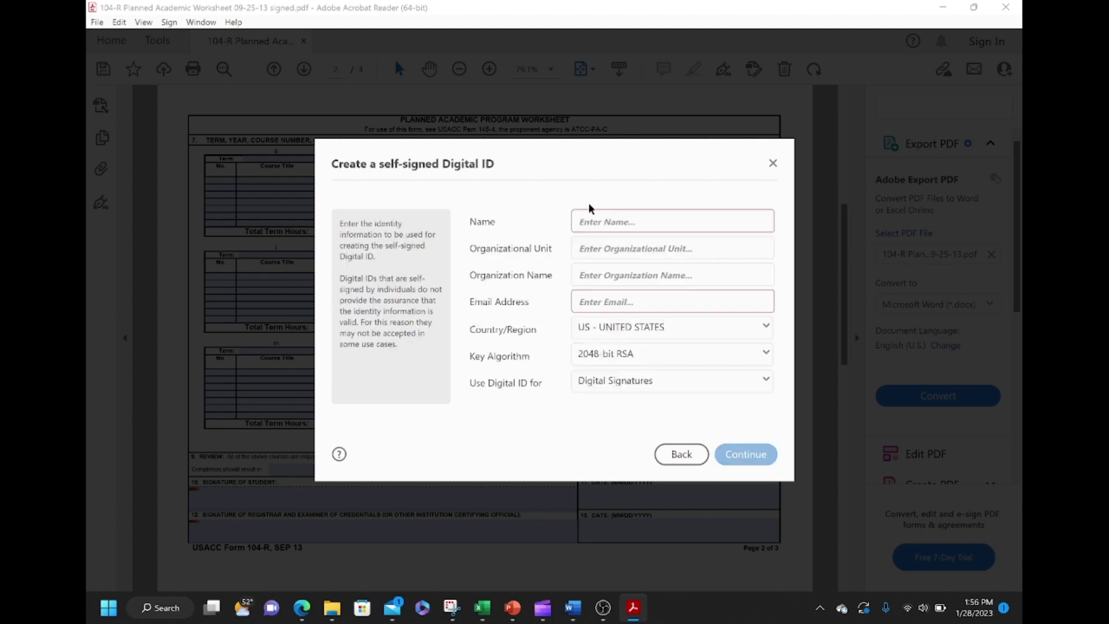
# Step: Fill in the ID holder's name, organizational unit McDaniel ROTC, and e-mail address
pyautogui.click(598, 219)
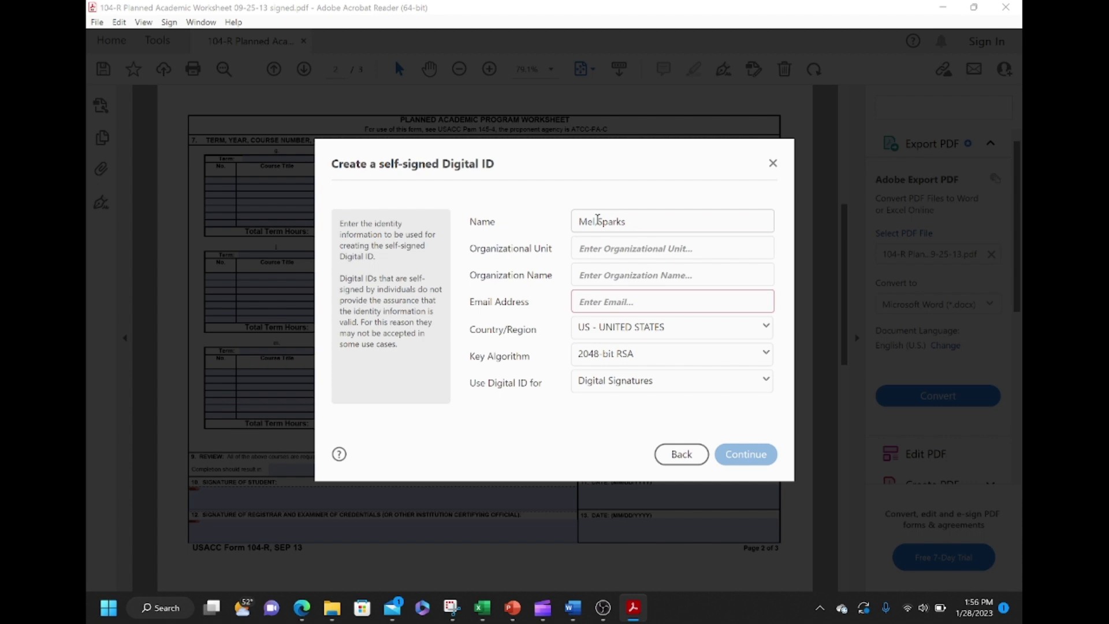
pyautogui.press('Tab')
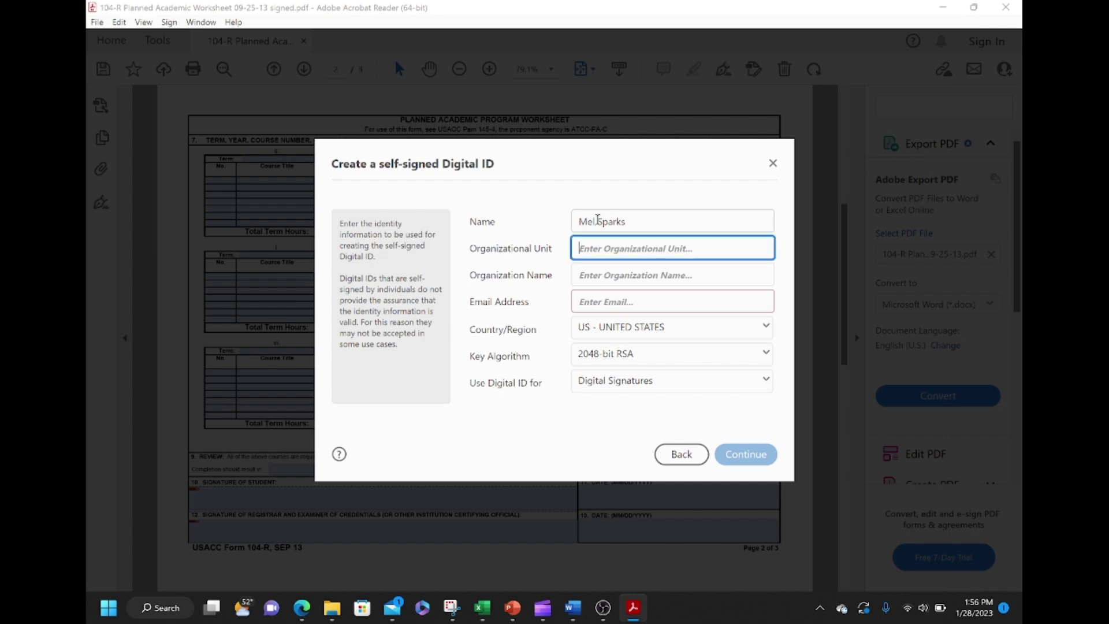
pyautogui.write('McDaniel R')
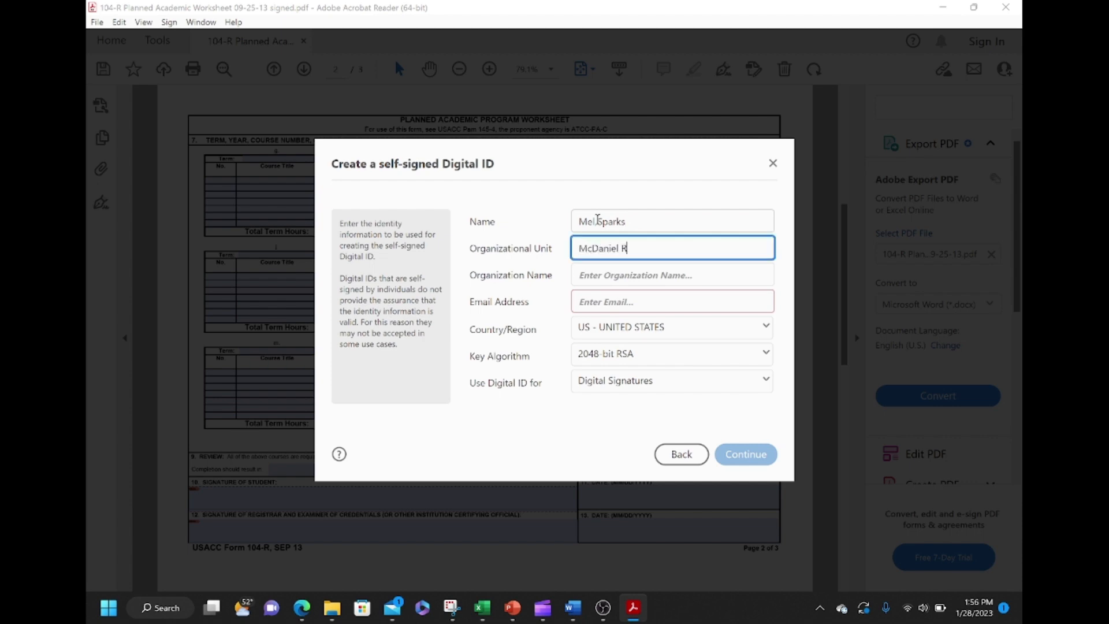
pyautogui.write('OTC')
pyautogui.click(601, 297)
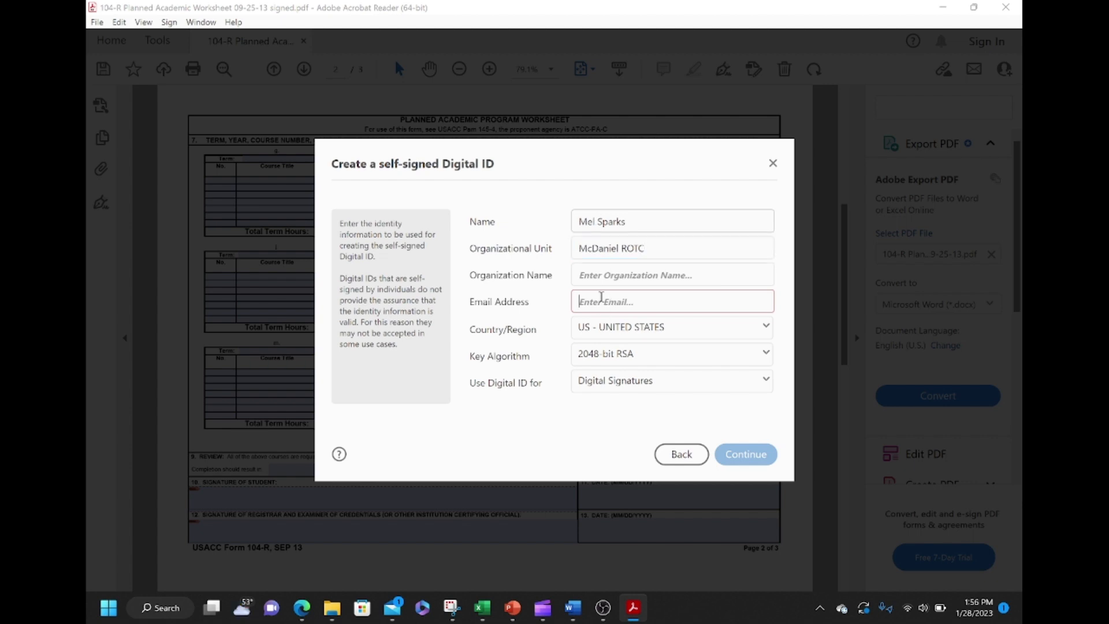
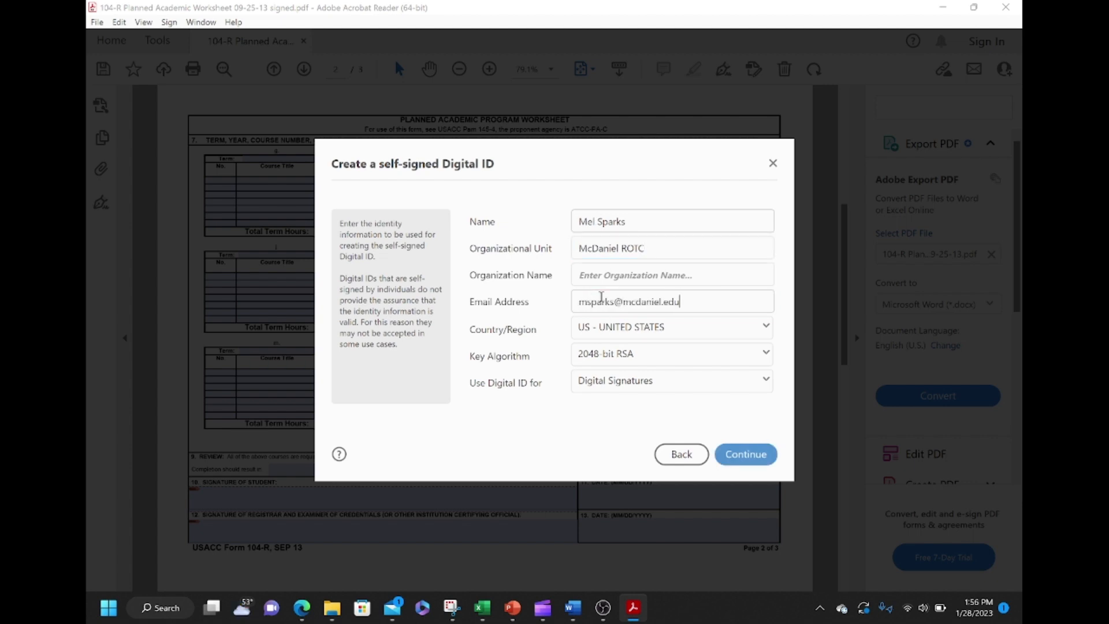
pyautogui.click(757, 457)
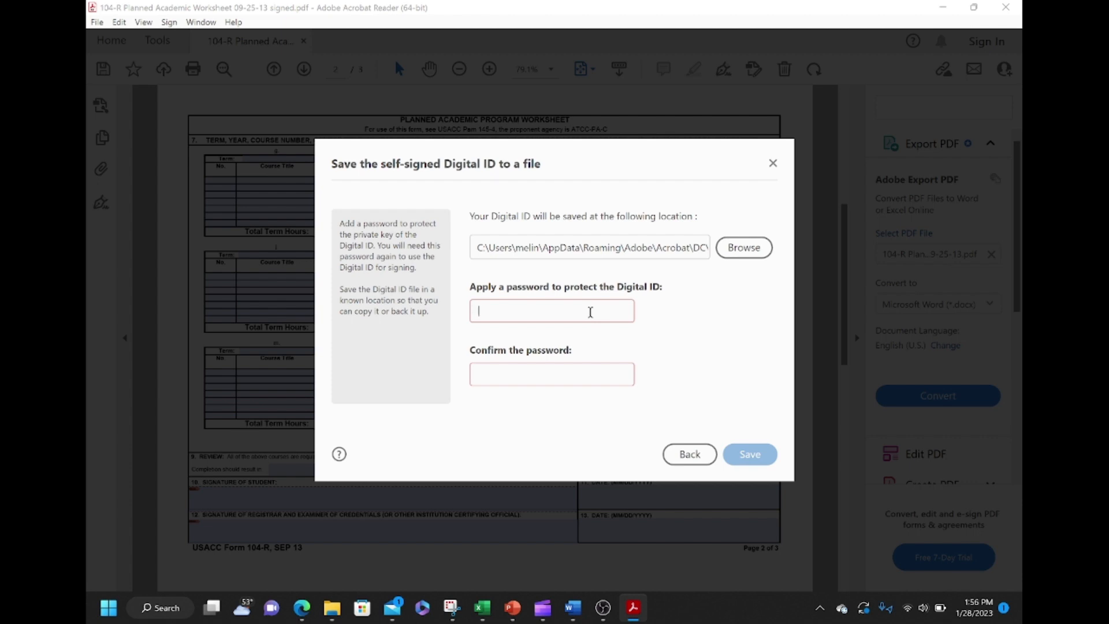
# Step: Protect the new digital ID with a six-character password, confirm it, and save the ID file
pyautogui.write('****')
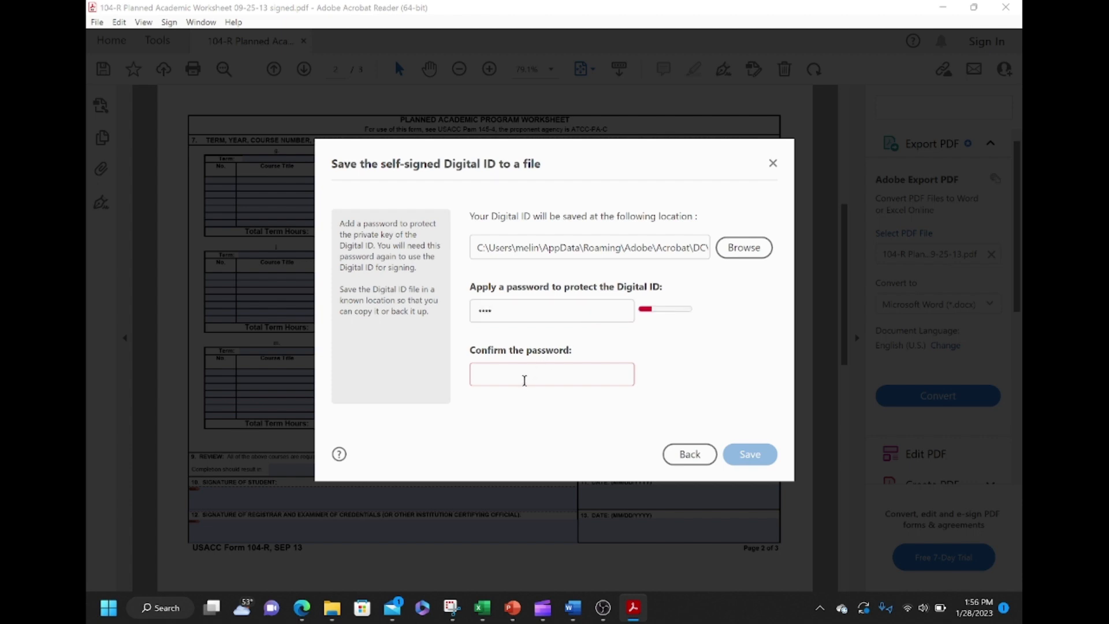
pyautogui.write('****')
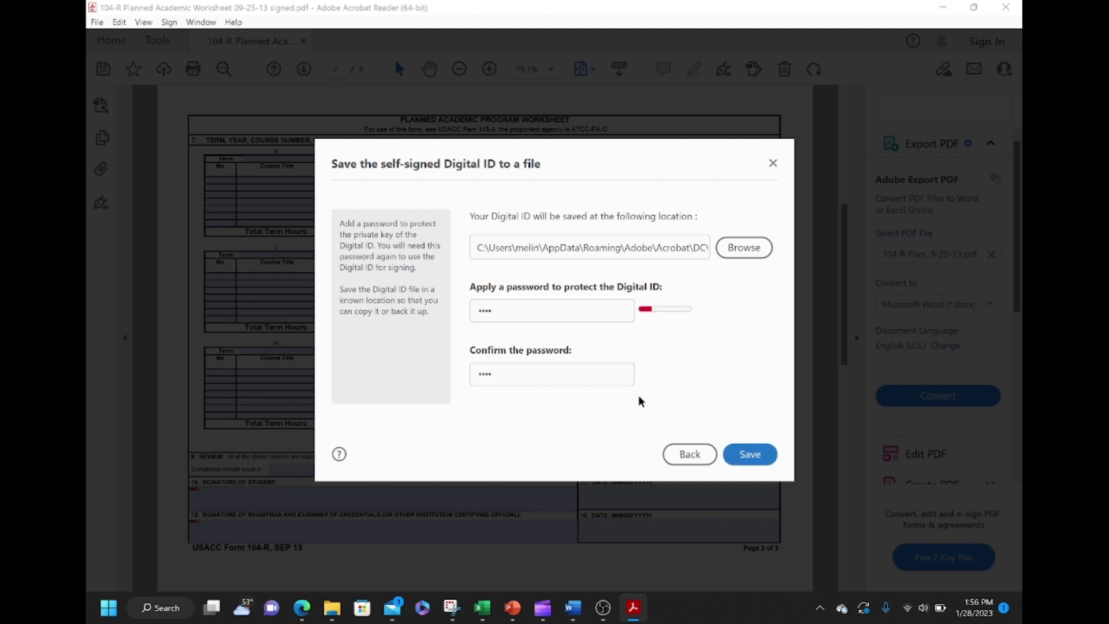
pyautogui.click(759, 463)
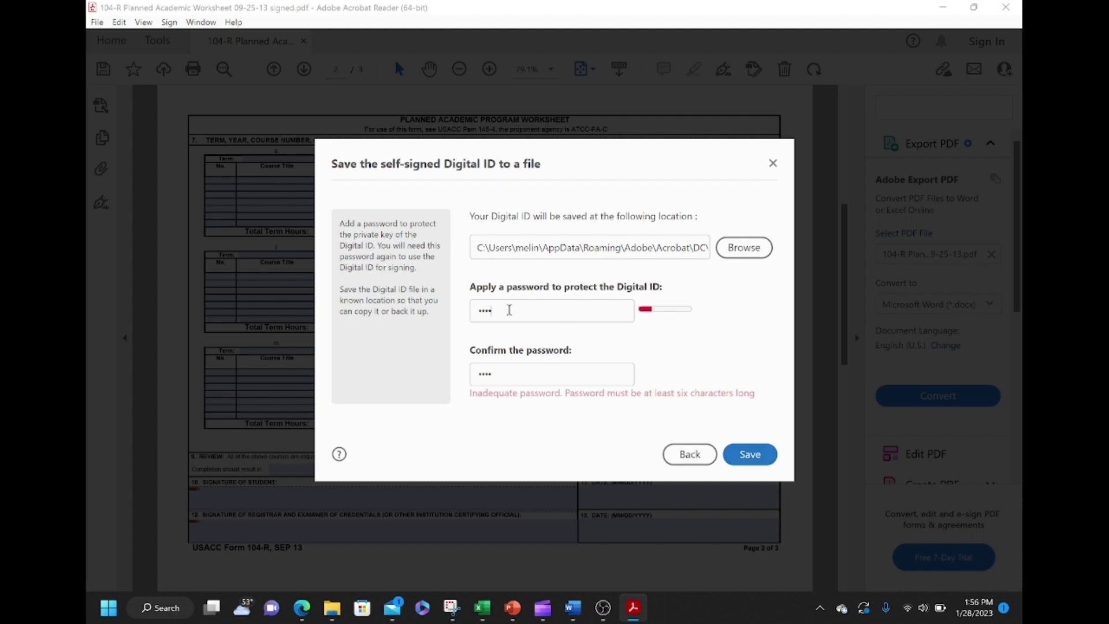
pyautogui.write('**')
pyautogui.click(504, 376)
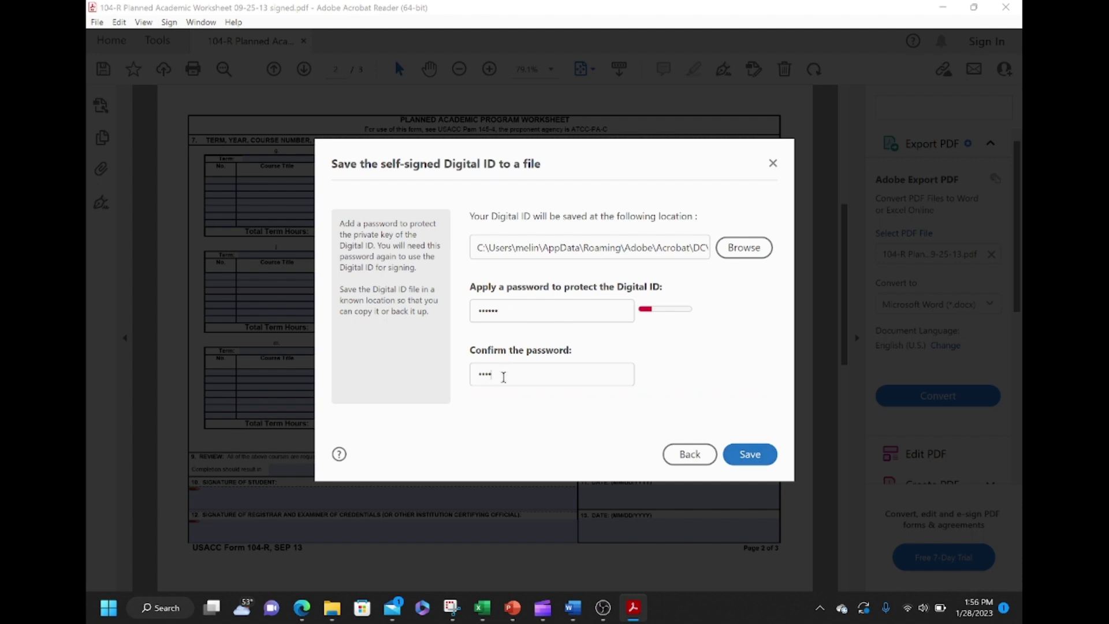
pyautogui.write('**')
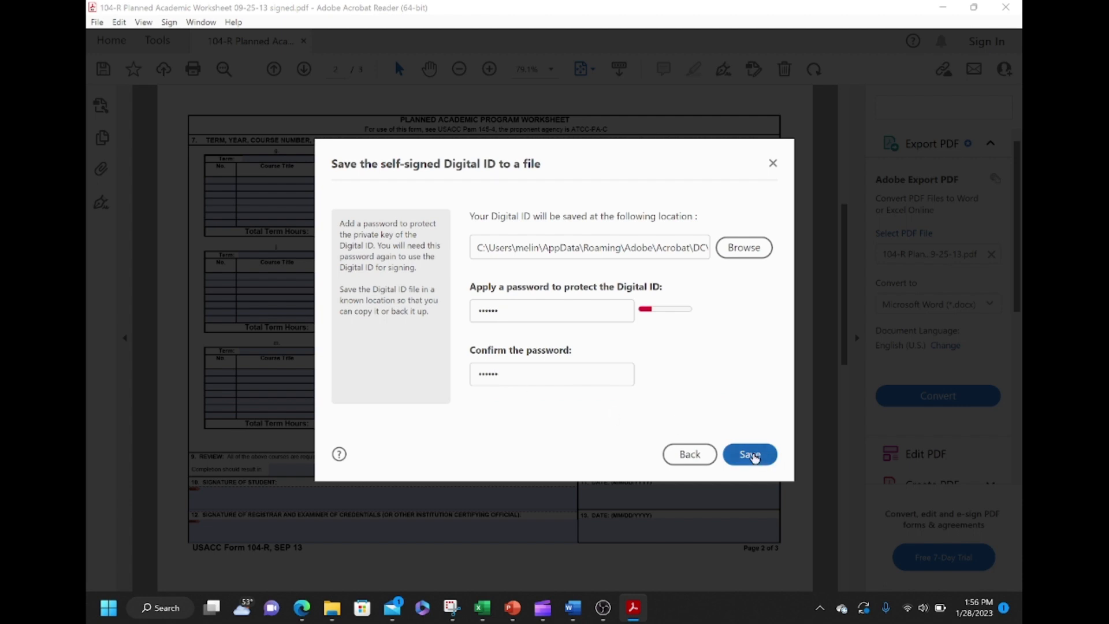
pyautogui.click(750, 454)
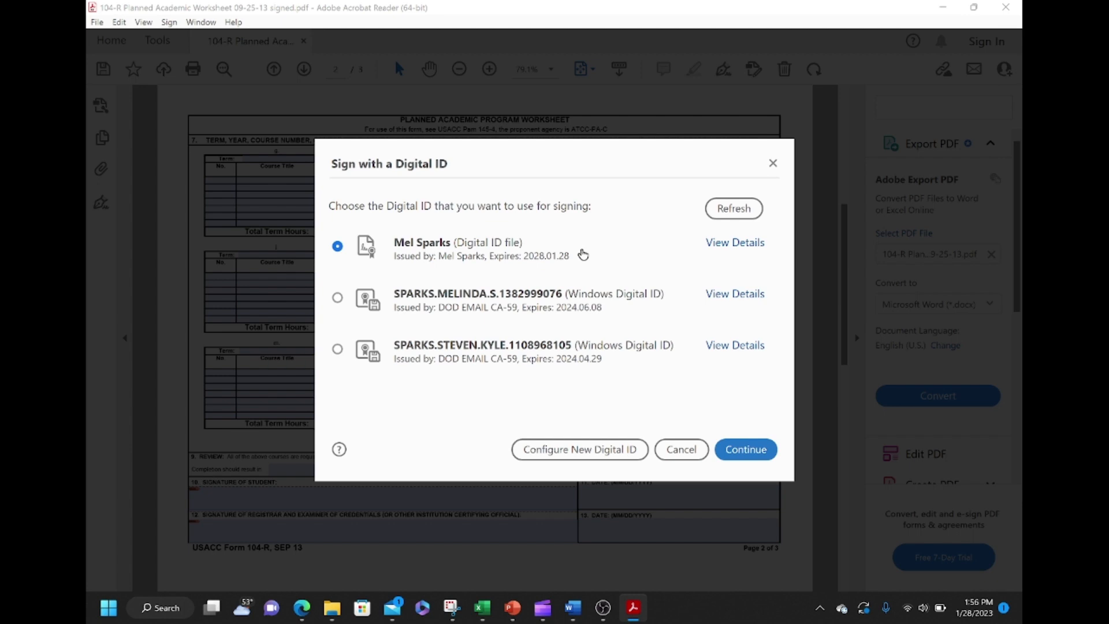
# Step: Create a new signature appearance with a hand-drawn signature beside the name and date, and save it
pyautogui.click(751, 456)
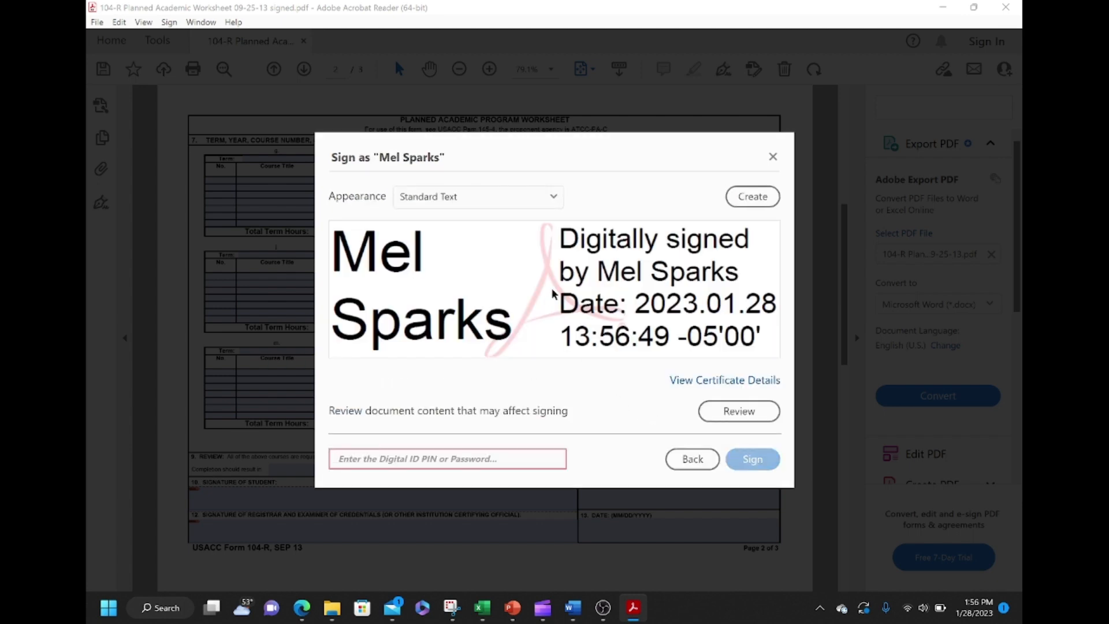
pyautogui.click(556, 196)
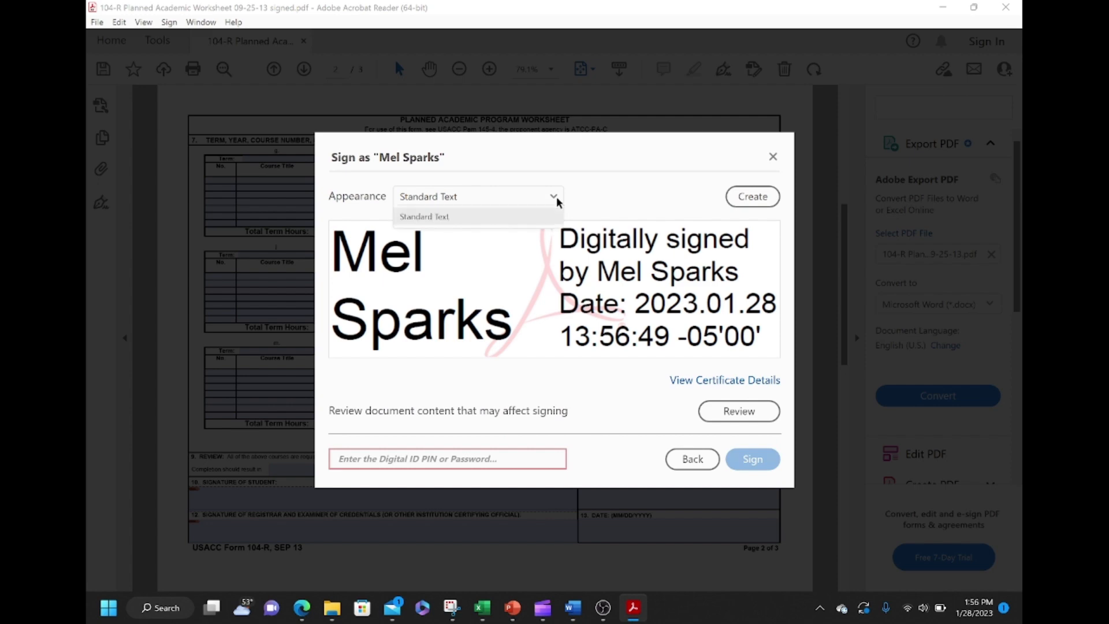
pyautogui.click(674, 204)
pyautogui.click(751, 195)
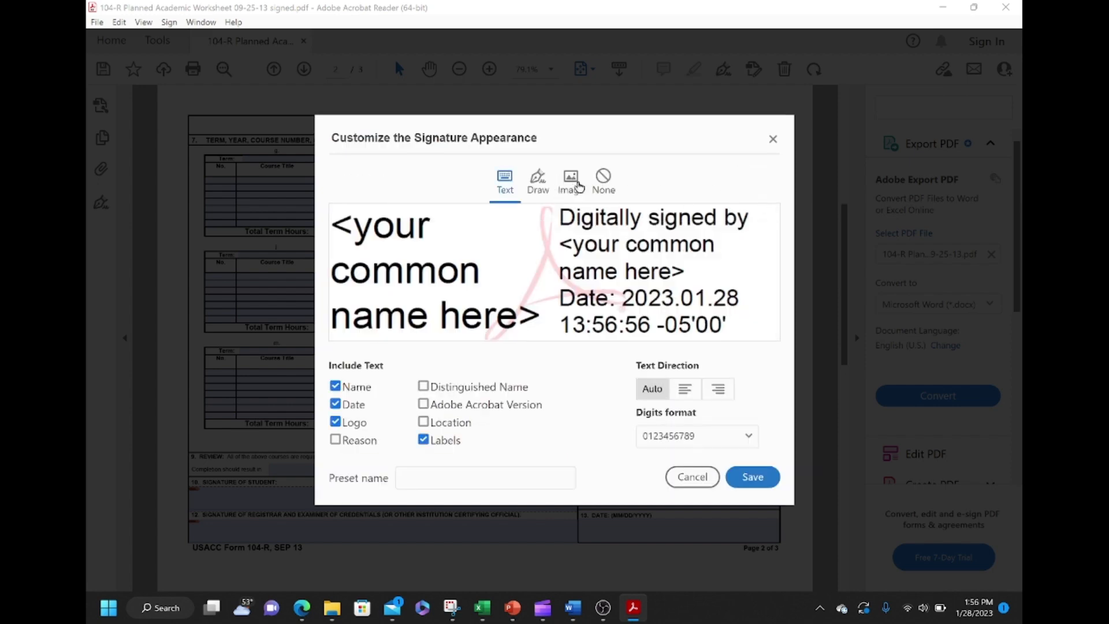
pyautogui.click(537, 187)
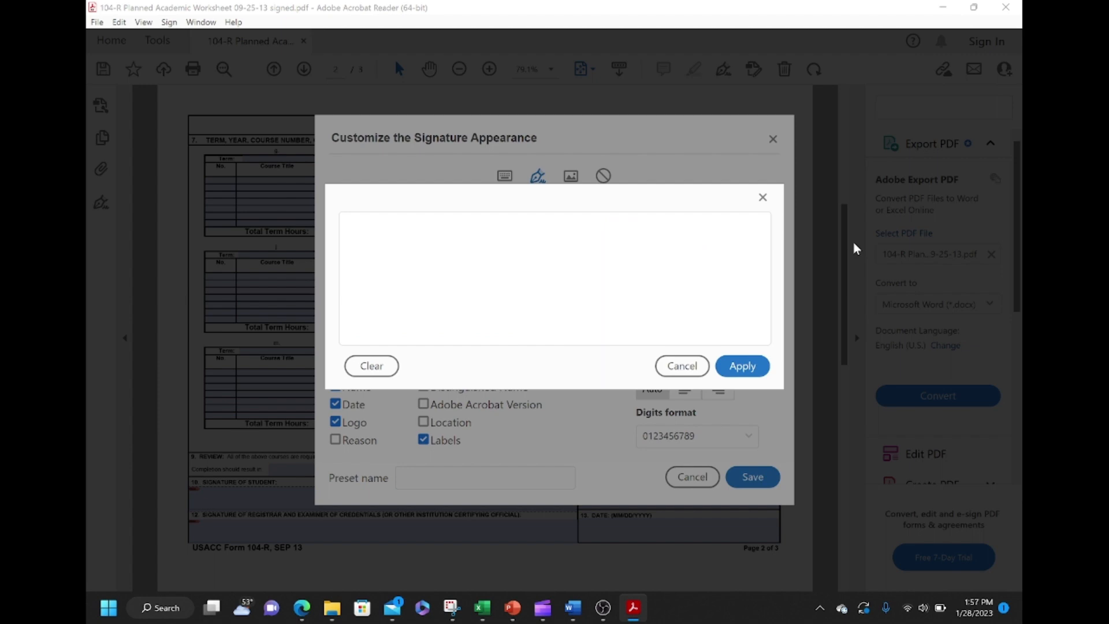
pyautogui.moveTo(361, 263)
pyautogui.mouseDown()
pyautogui.moveTo(416, 243)
pyautogui.moveTo(770, 292)
pyautogui.mouseUp()
pyautogui.click(742, 365)
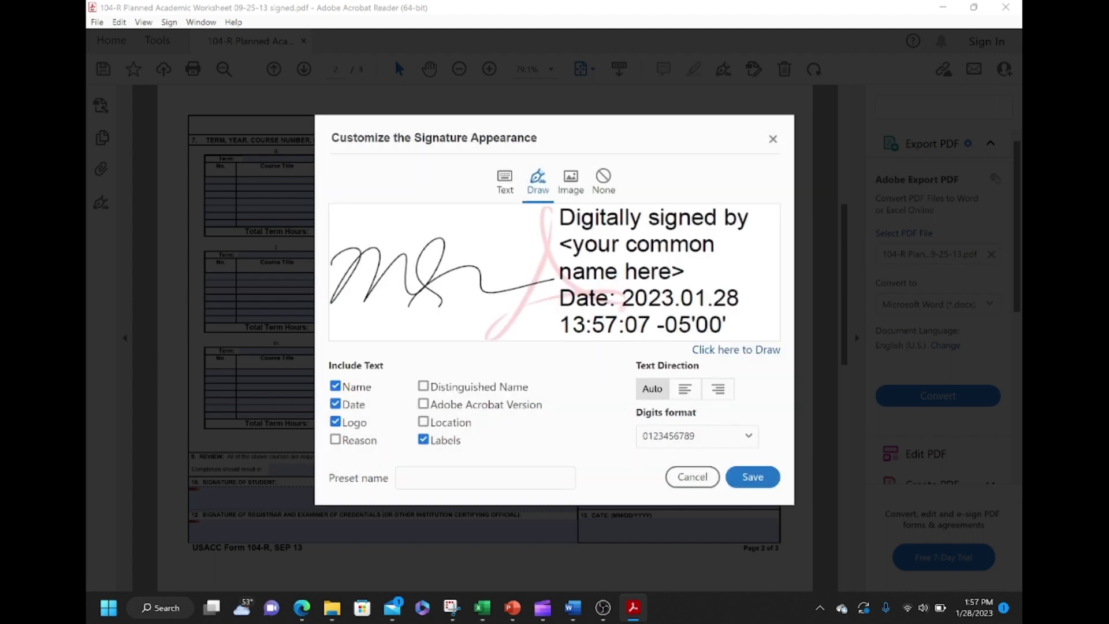
pyautogui.click(739, 482)
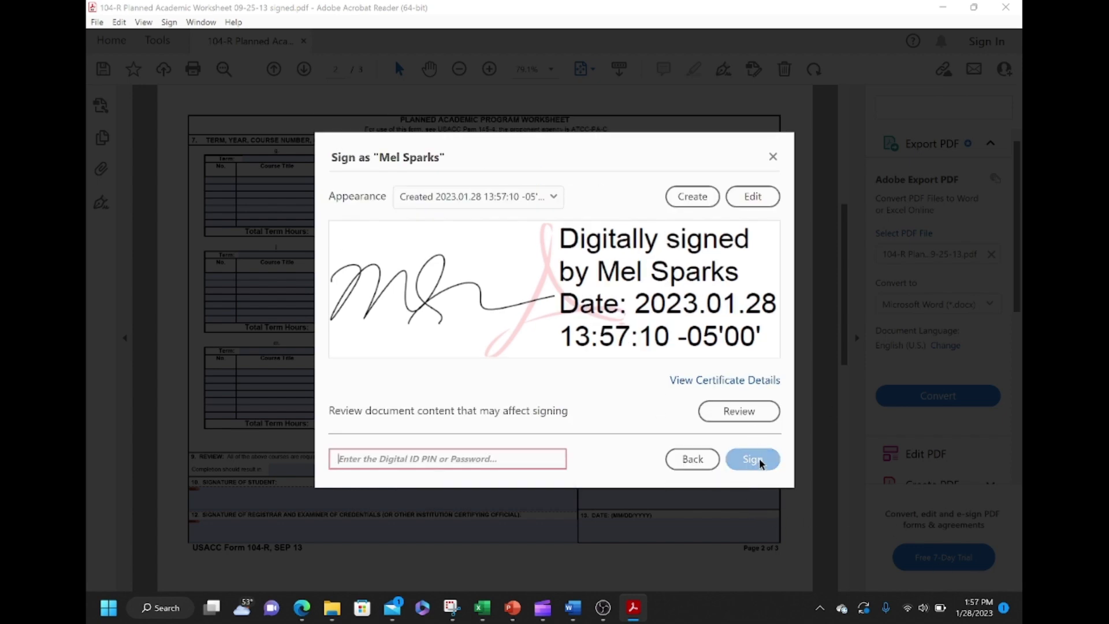
# Step: Sign with the new ID's password and save as '104-R Planned Academic Worksheet 09-25-13 signed.pdf', replacing the old file
pyautogui.click(495, 459)
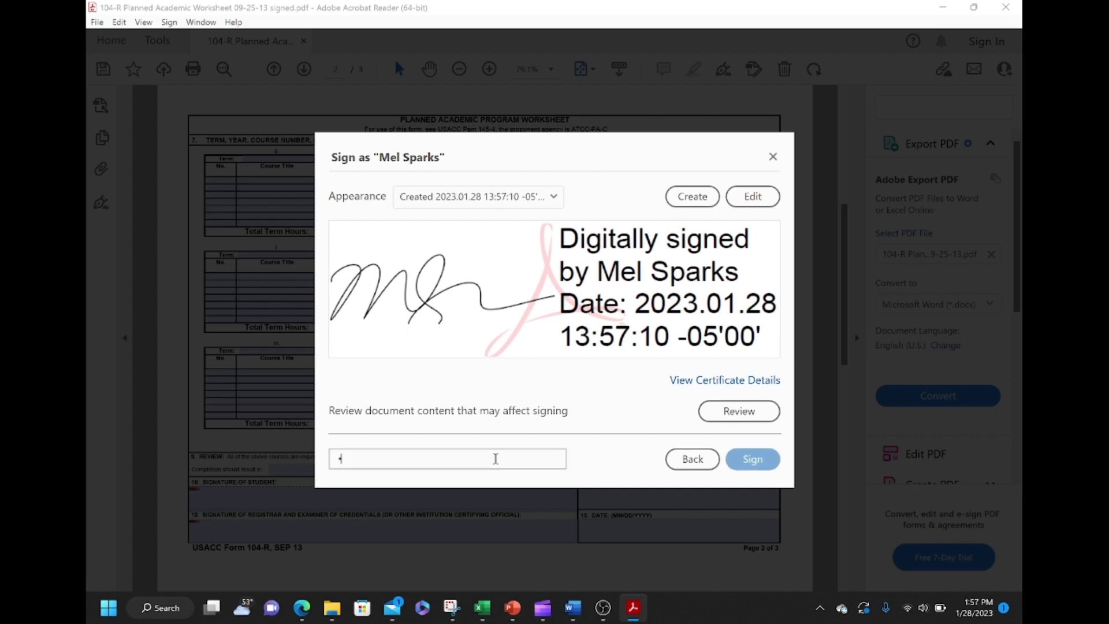
pyautogui.write('******')
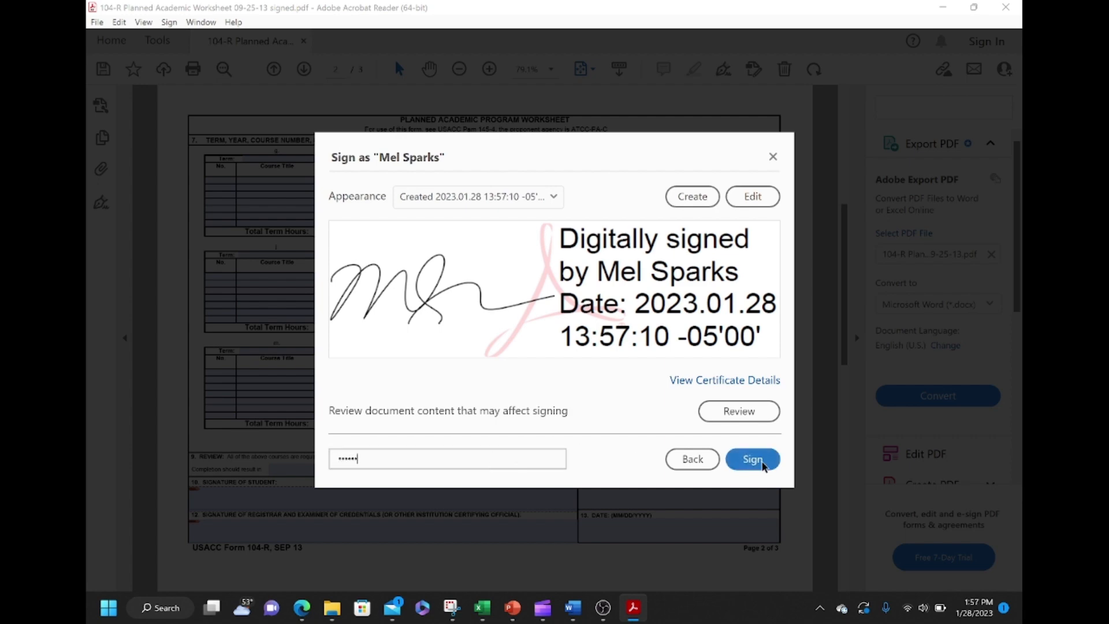
pyautogui.click(759, 465)
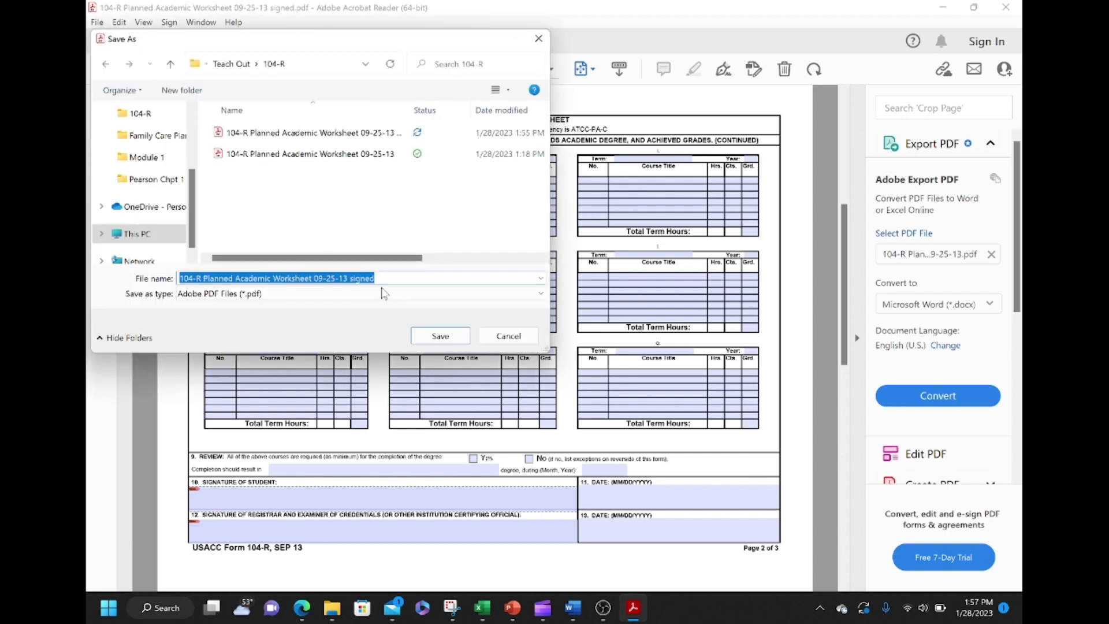
pyautogui.click(439, 341)
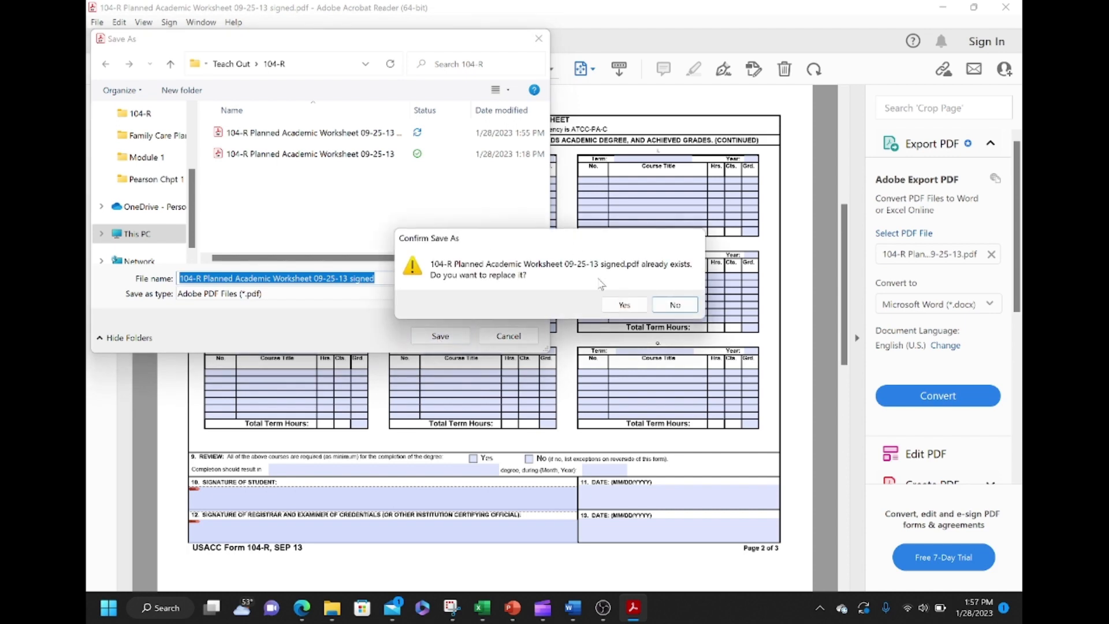
pyautogui.click(624, 306)
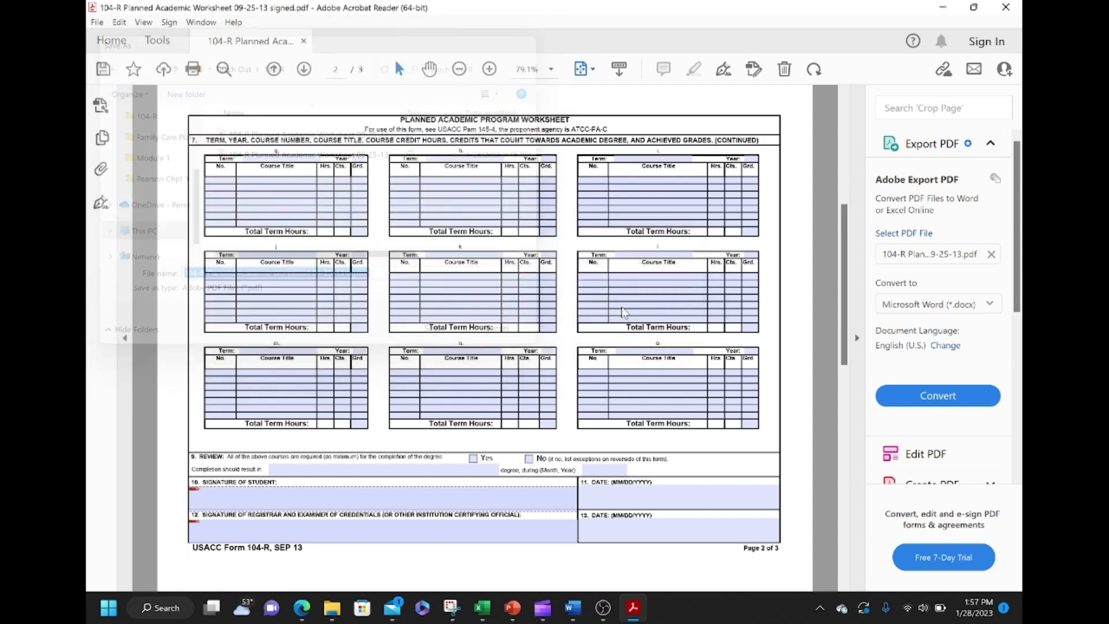